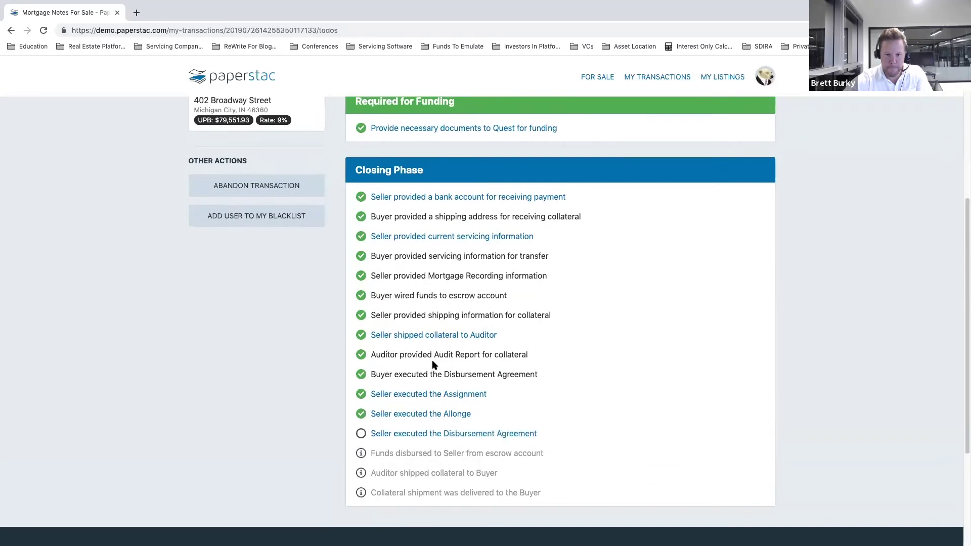
Sign the Disbursement Agreement as the seller with a typed signature of the seller's full name and submit it
left_click(438, 433)
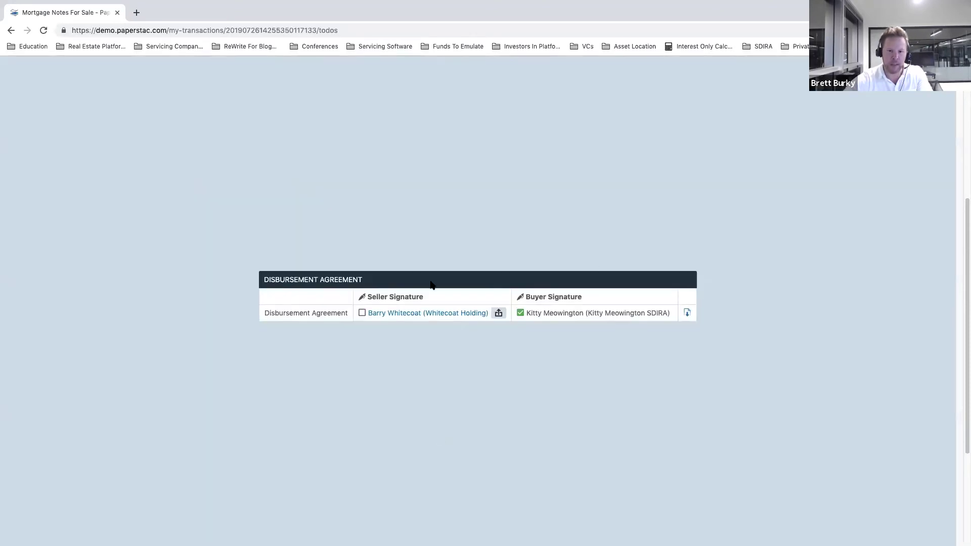
left_click(401, 312)
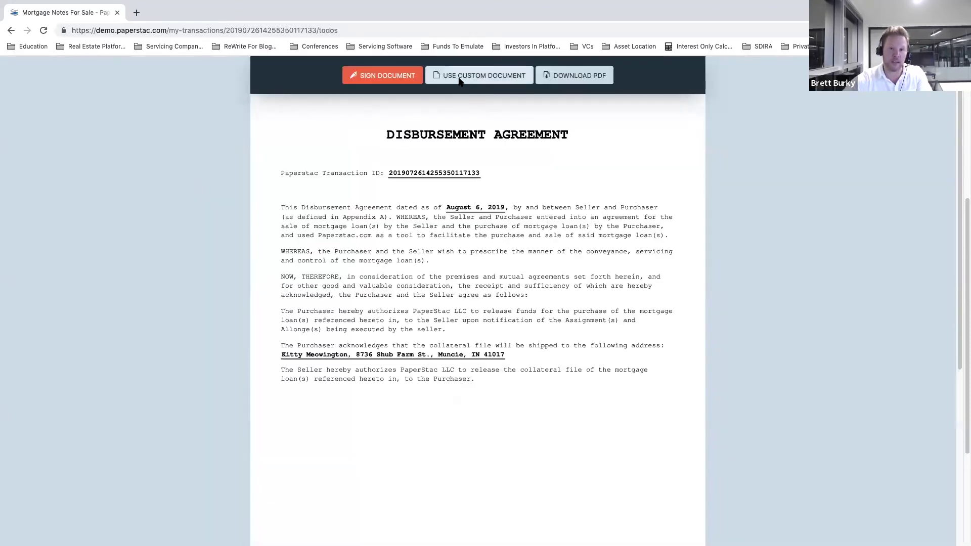
left_click(379, 74)
left_click_drag(444, 268, 579, 271)
key("ctrl+c")
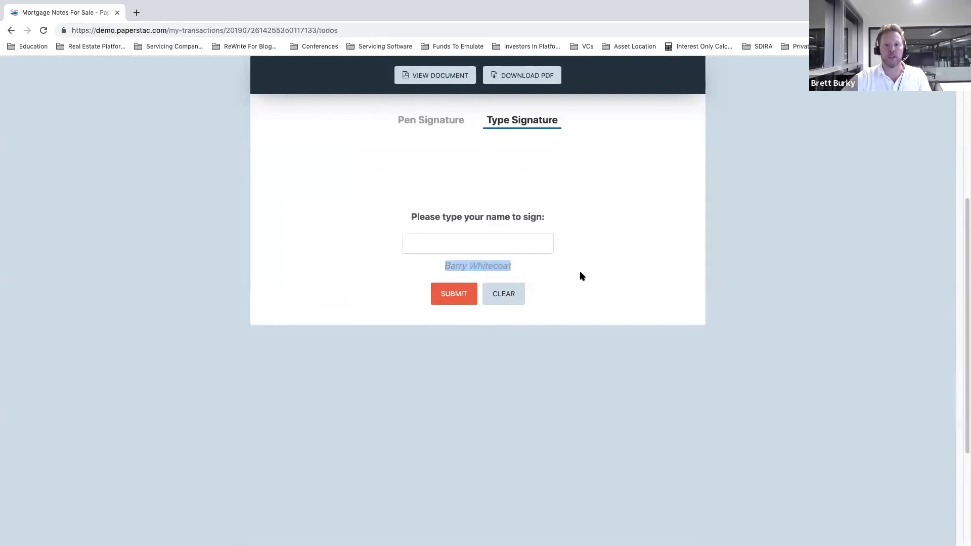
left_click(474, 237)
key("ctrl+v")
left_click(447, 298)
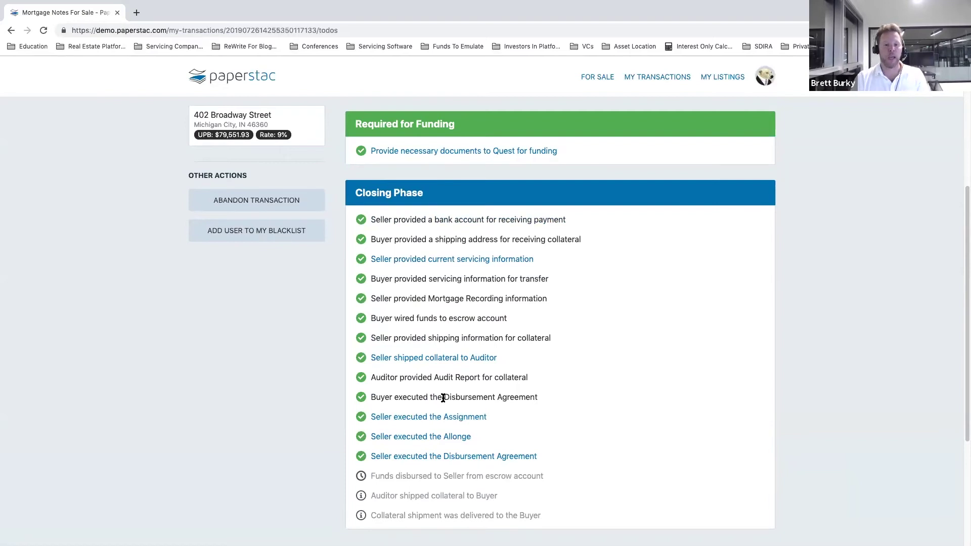
Review the transaction's timeline, files, metadata and to-do checklist
scroll(347, 316, "up", 5)
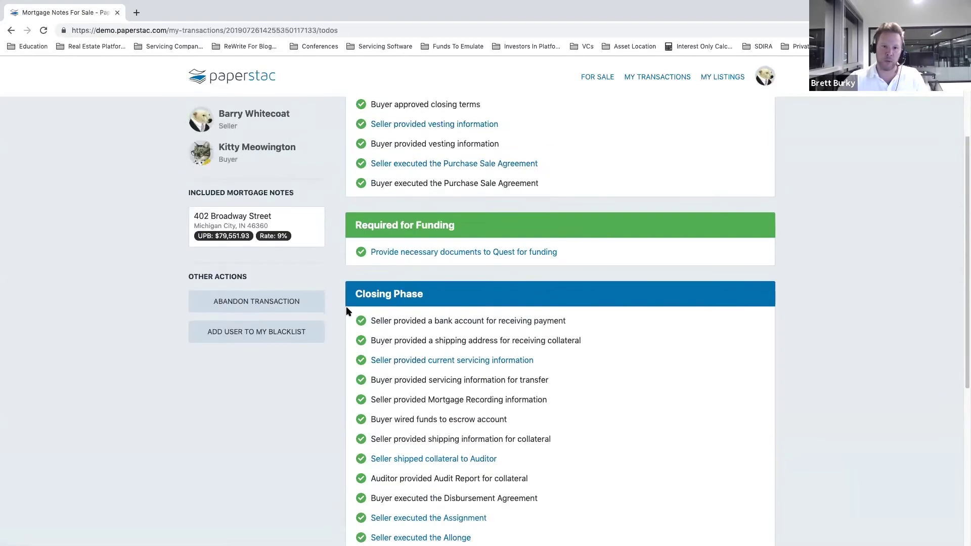
left_click(363, 124)
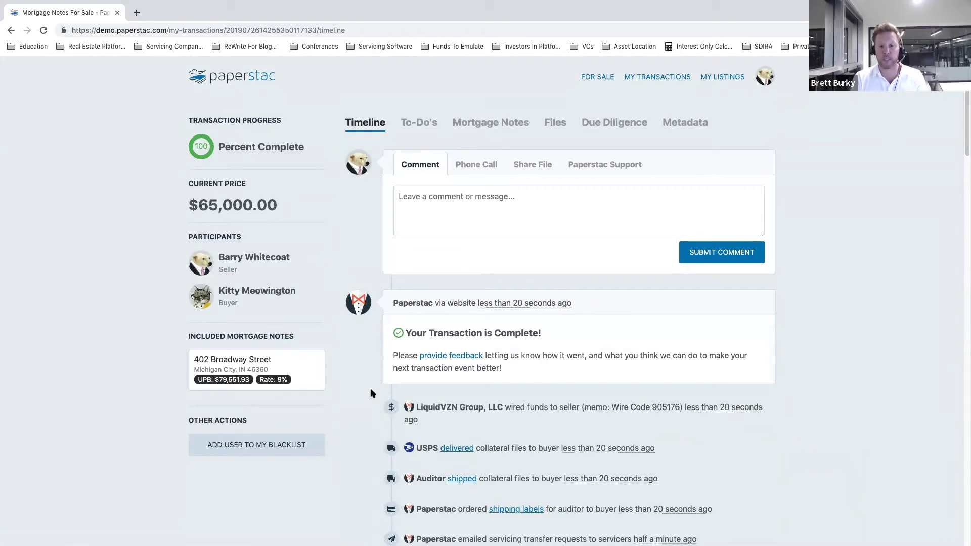
left_click(565, 123)
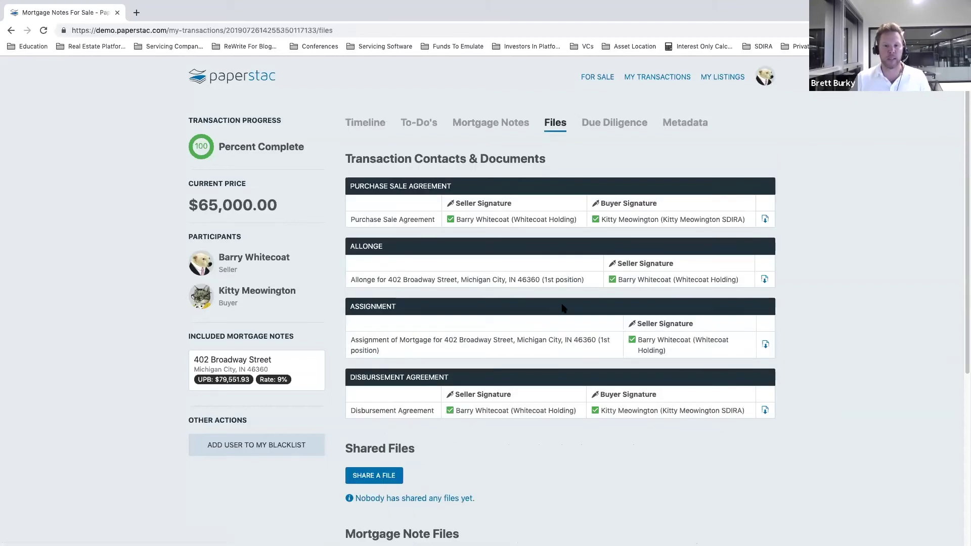
left_click(695, 130)
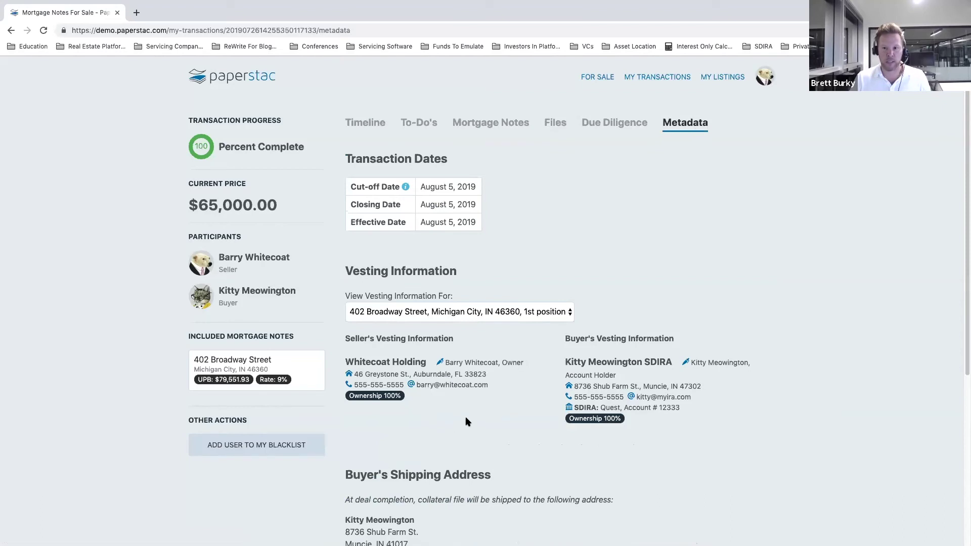
left_click(357, 130)
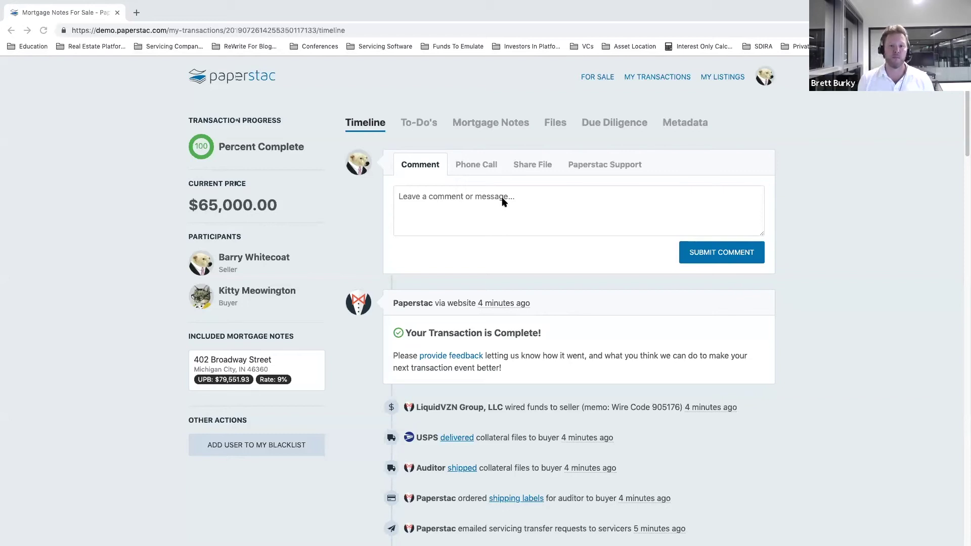
left_click(434, 126)
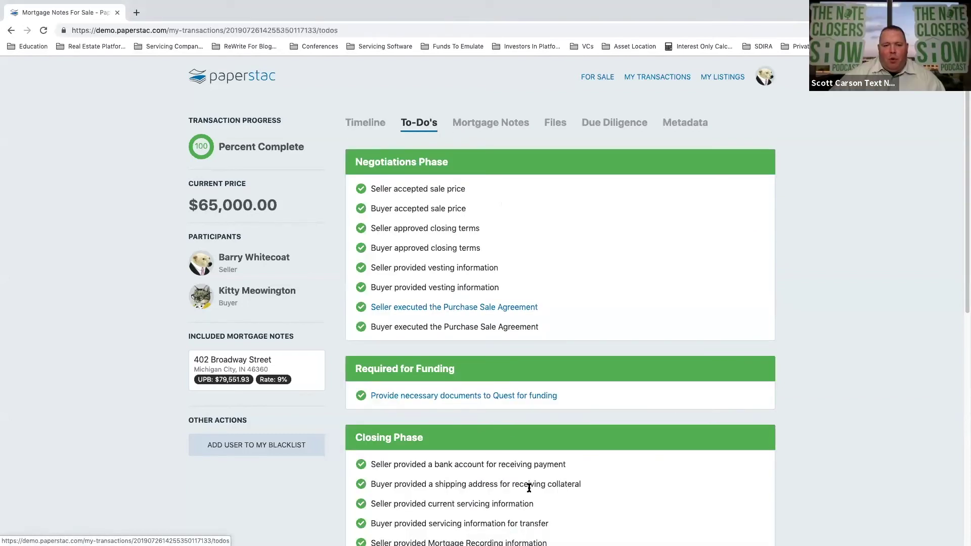
Copy the secret import email address from the seller's account settings and open the seller's listings
mouse_move(579, 541)
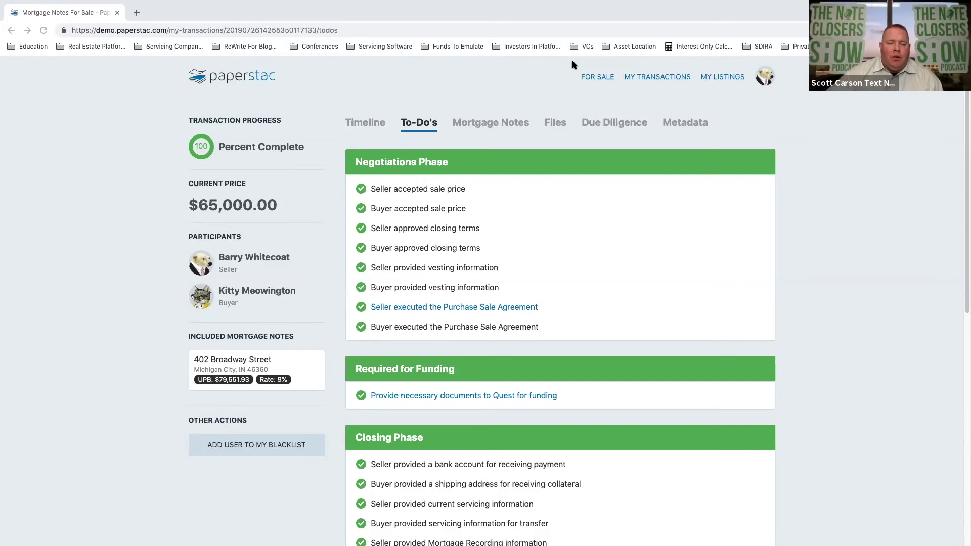
mouse_move(303, 5)
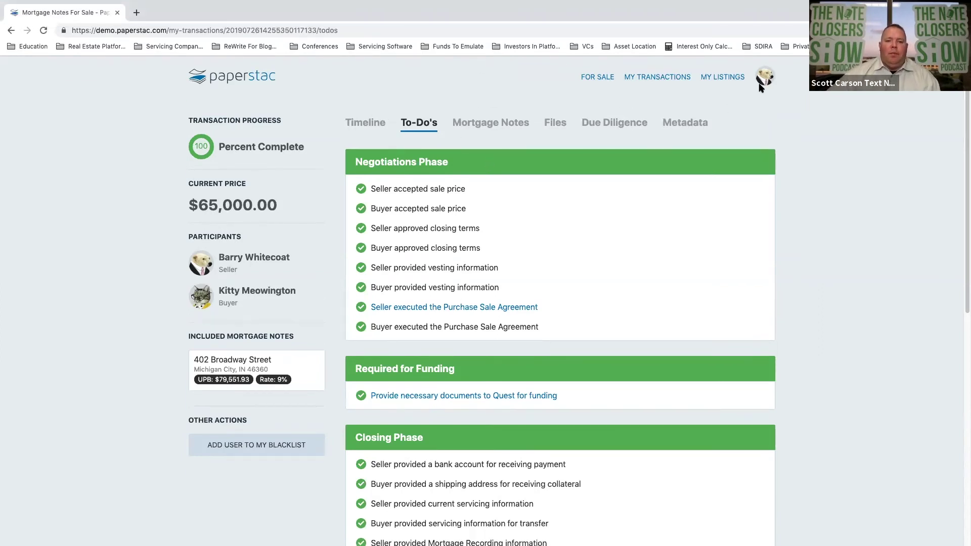
left_click(763, 78)
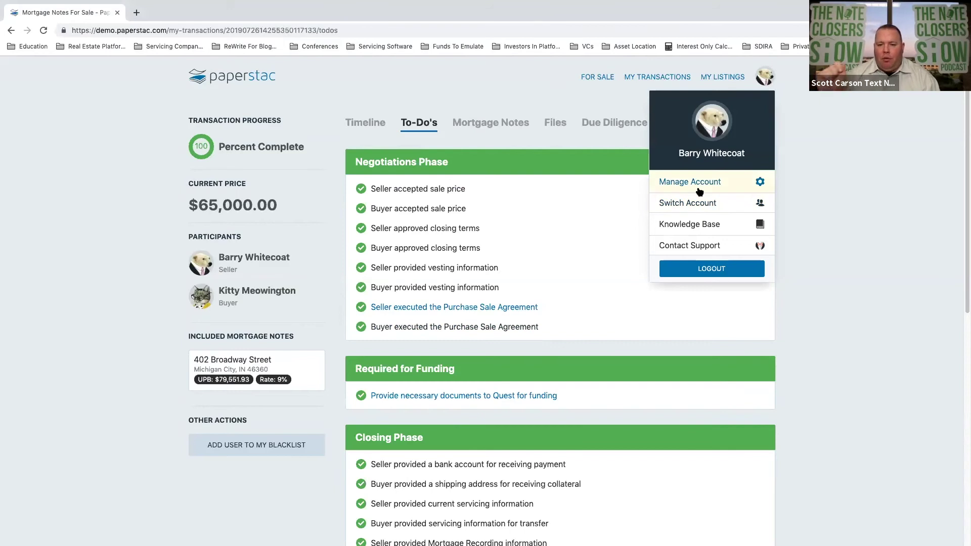
left_click(697, 187)
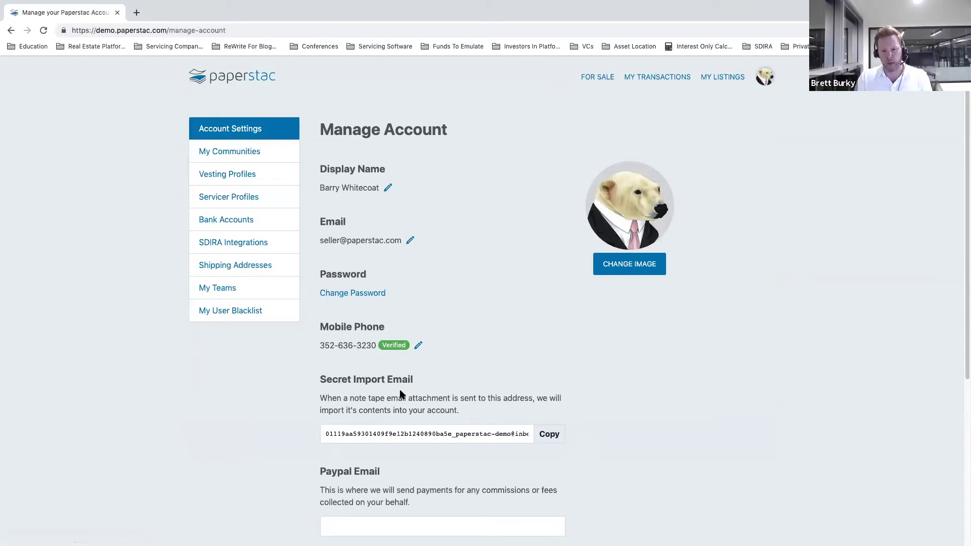
left_click(554, 435)
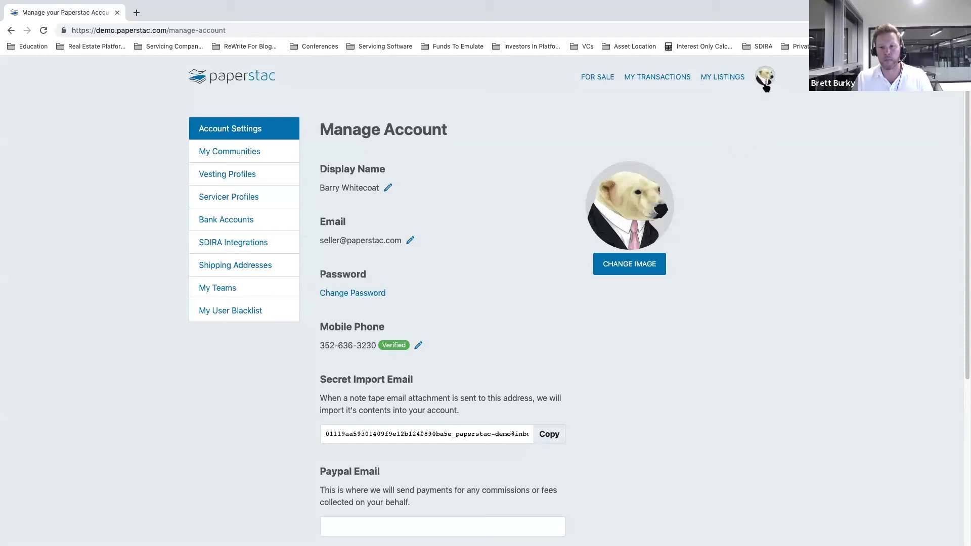
left_click(732, 81)
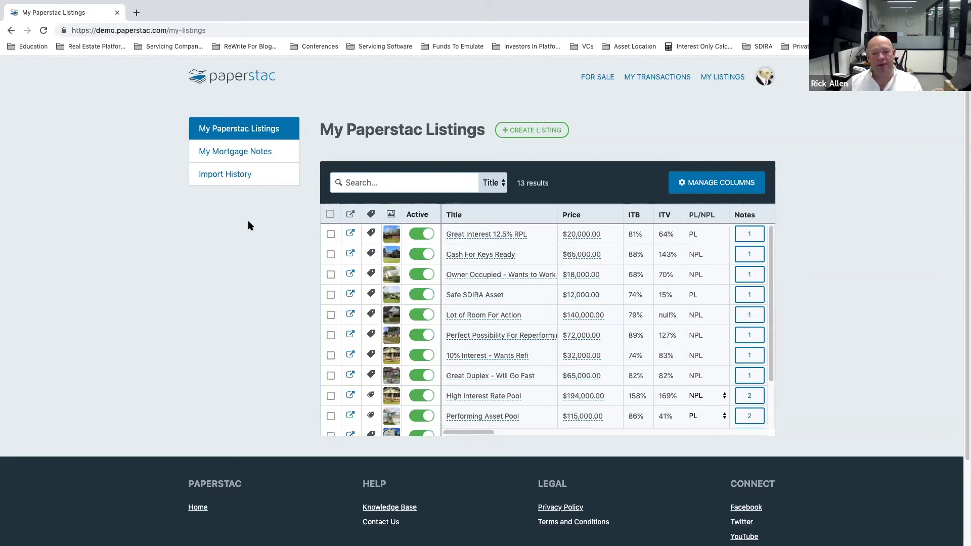
Open paperstac.com in a new browser tab and view the public list of mortgage notes for sale
key("ctrl+t")
type("pa")
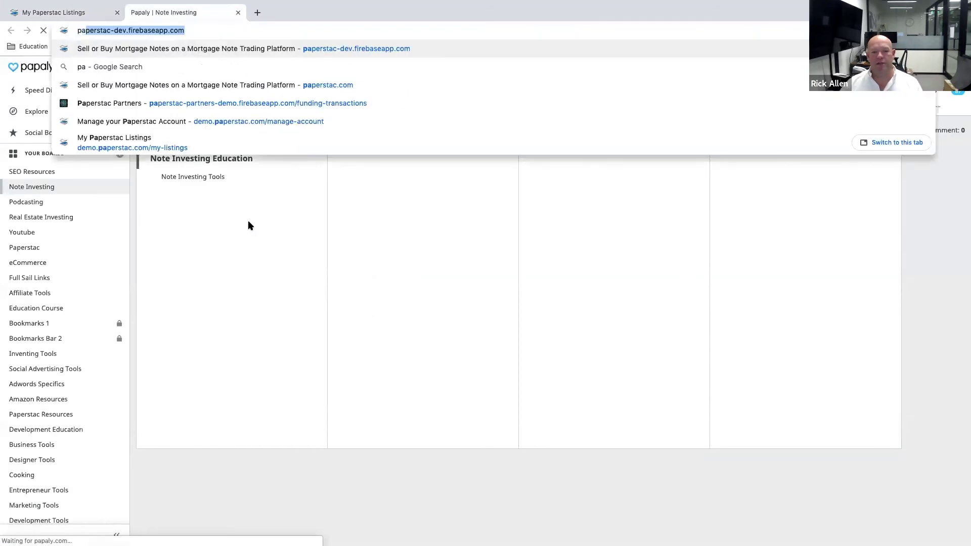
type("p")
key("Down")
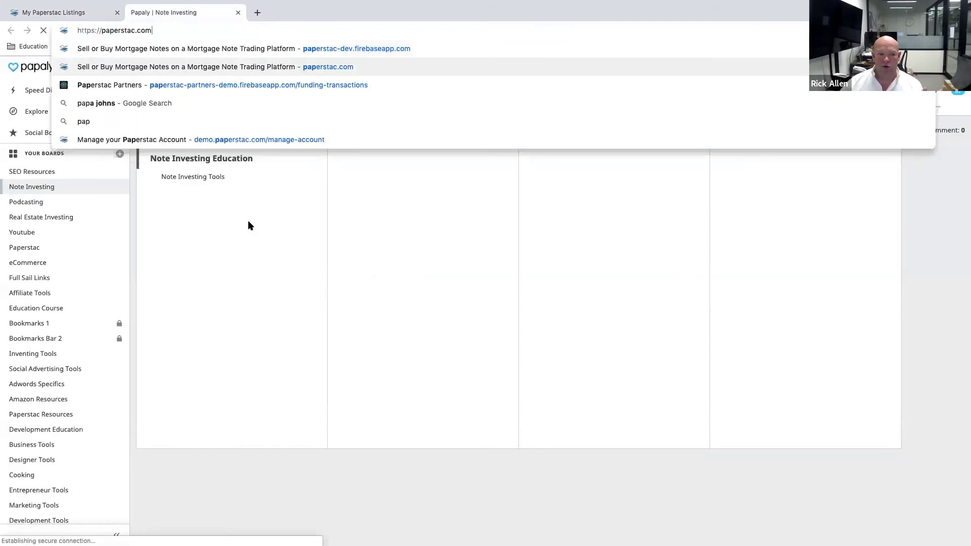
key("Return")
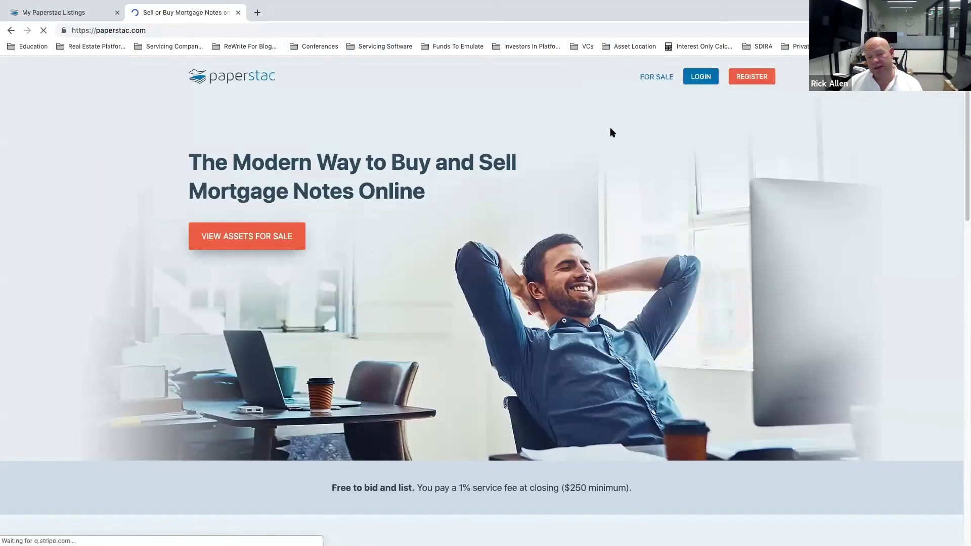
left_click(653, 77)
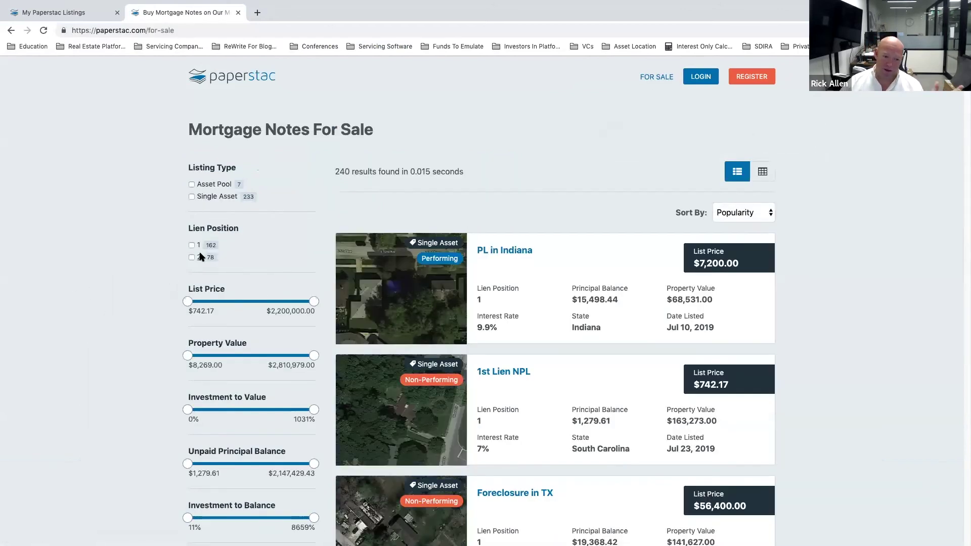
left_click(701, 77)
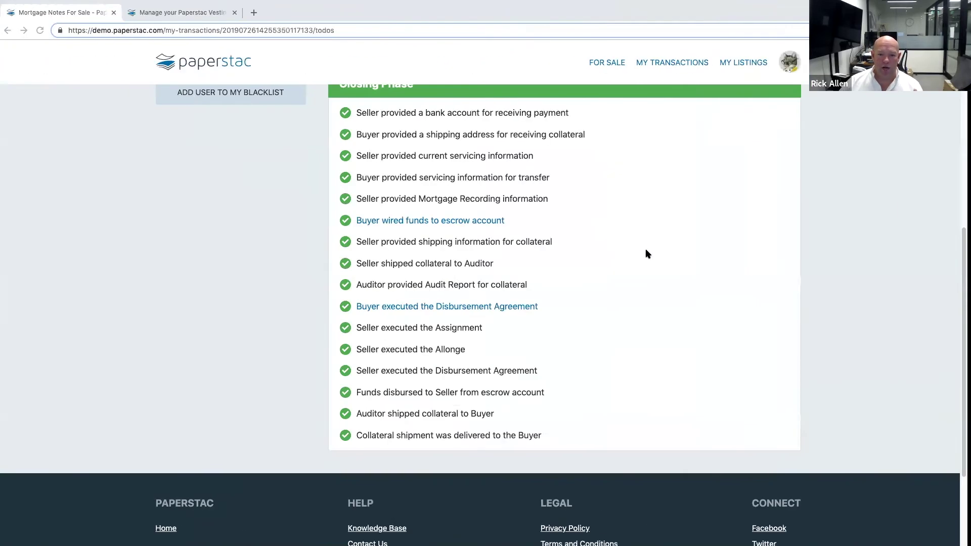
In the buyer's browser window, load paperstac.com in a new tab, close the vesting profiles tab and show the notes for sale
key("super+t")
type("paperstac.com")
key("Return")
key("super+alt+Left")
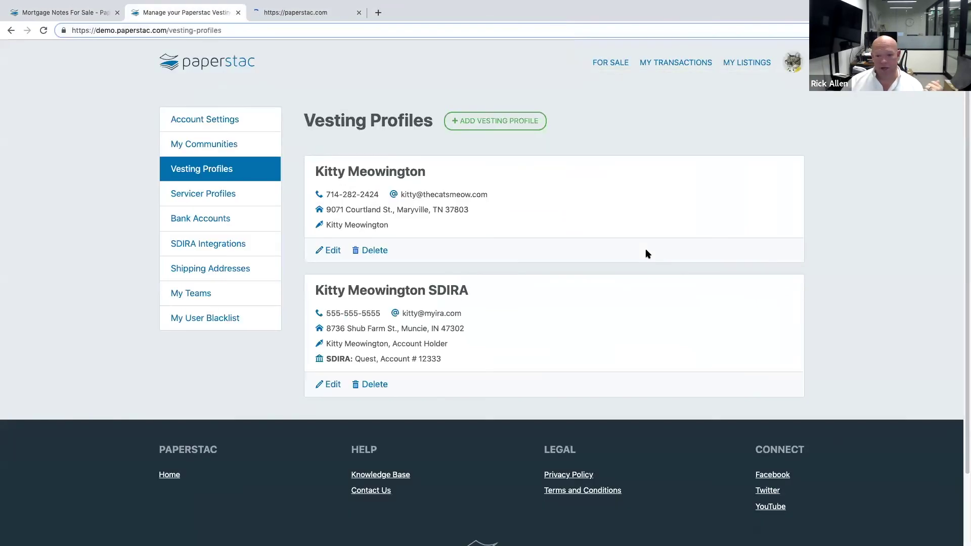
key("super+w")
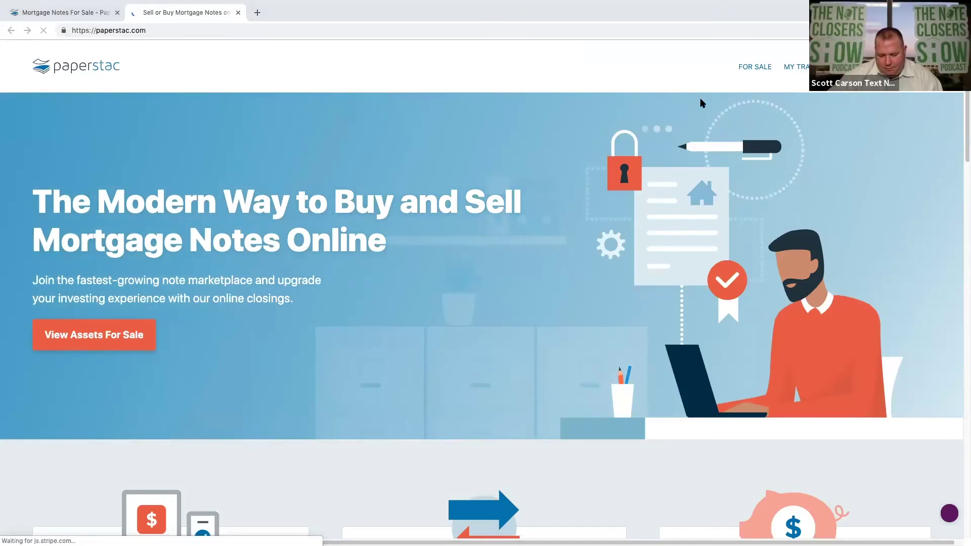
left_click(753, 66)
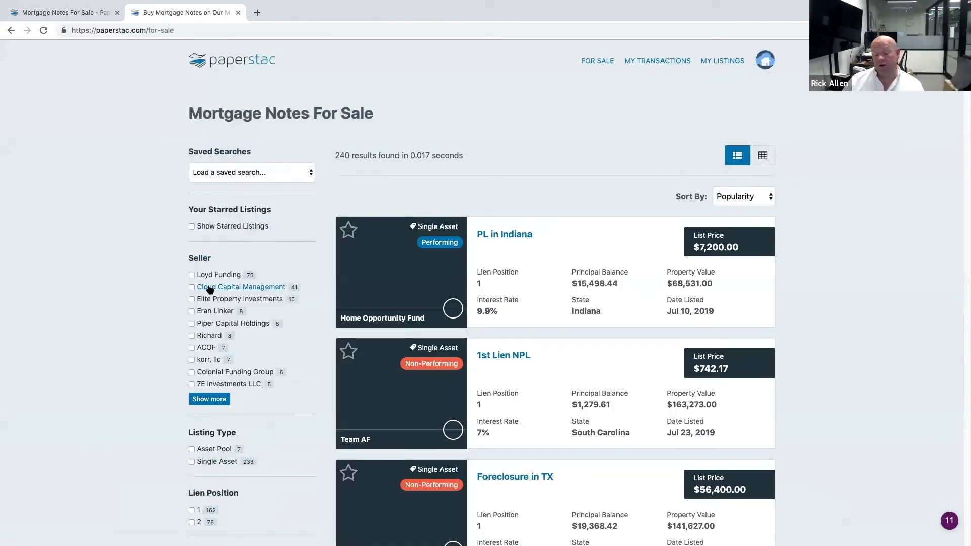
Filter the notes for sale by seller Cloud Capital Management and open the listing "Performer that has completed BK 13."
left_click(207, 287)
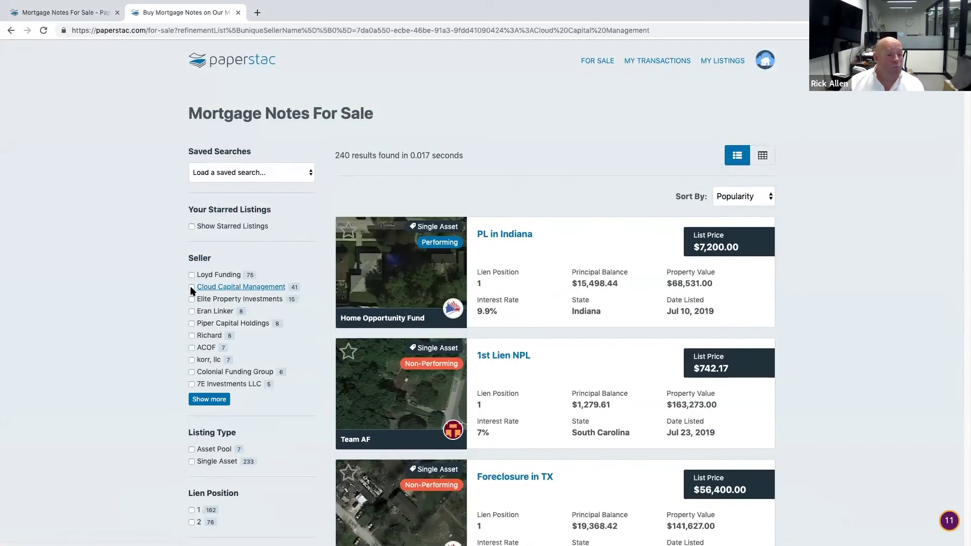
left_click(188, 287)
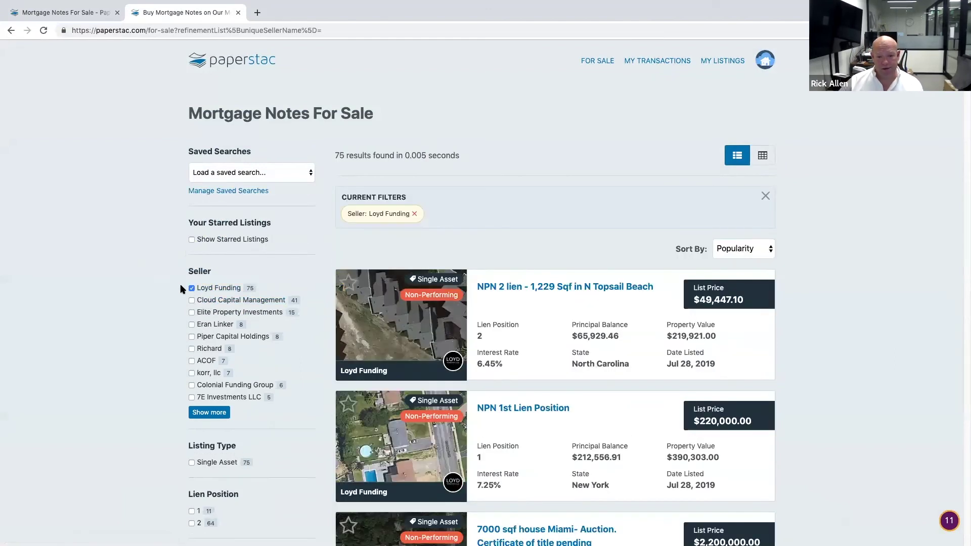
left_click(192, 289)
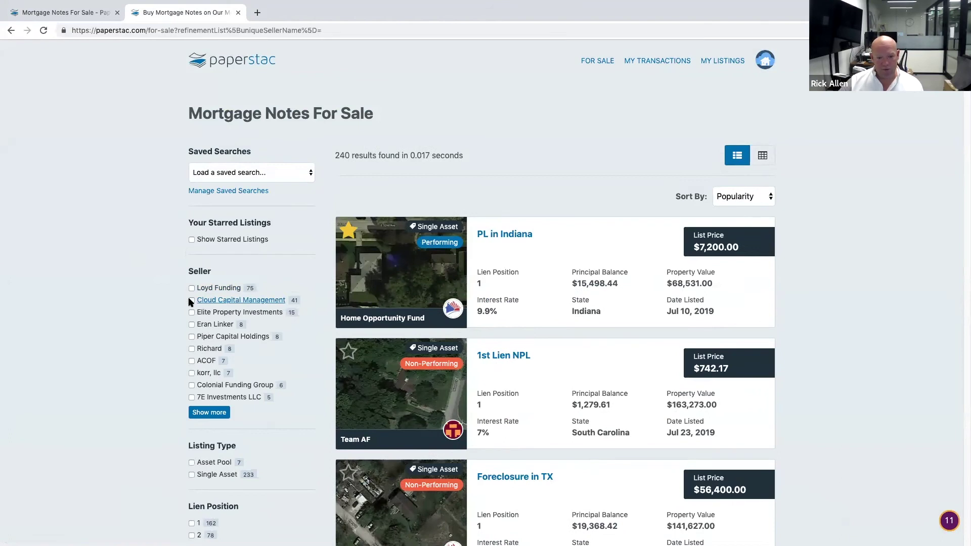
left_click(191, 300)
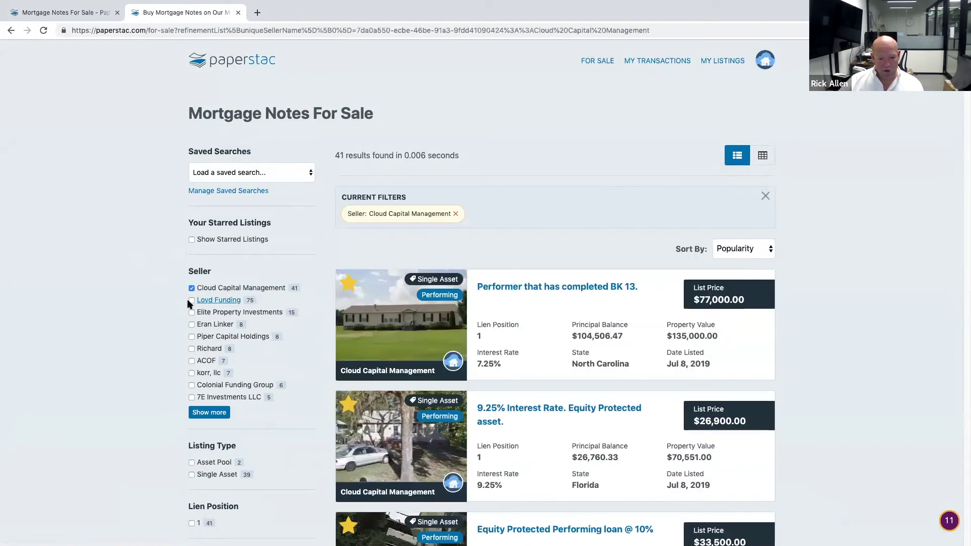
left_click(524, 289)
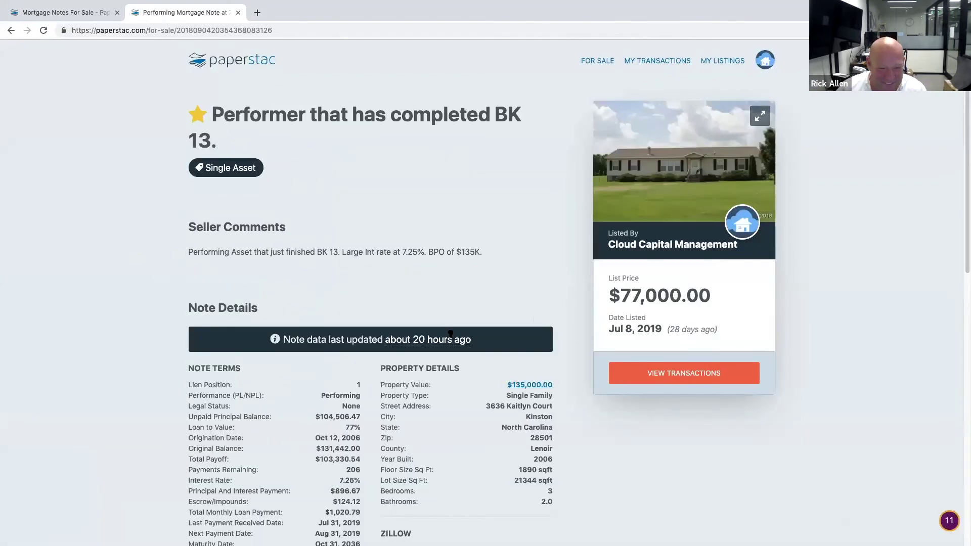
mouse_move(422, 337)
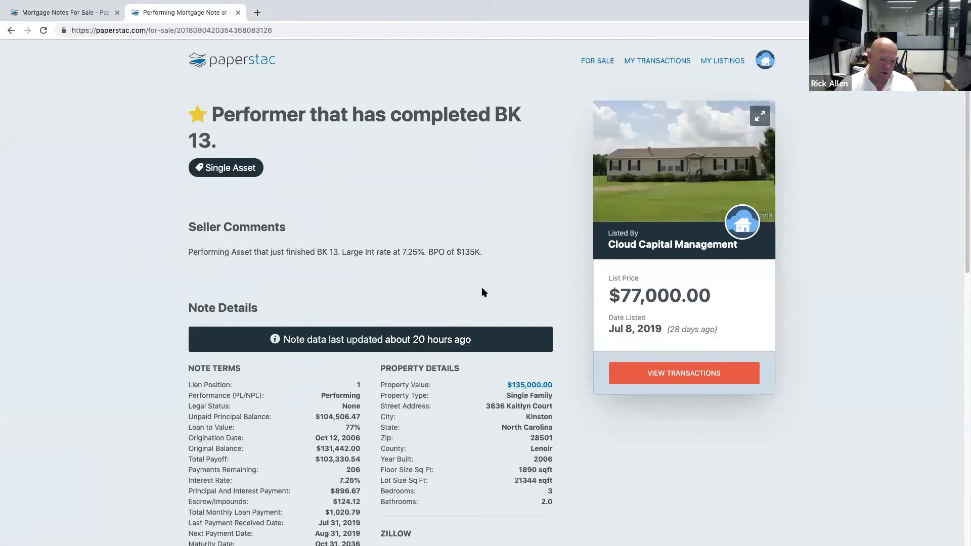
Return to the seller's listings, closing the public marketplace tab, and open the Aug 1, 2019 import from the import history
left_click(87, 14)
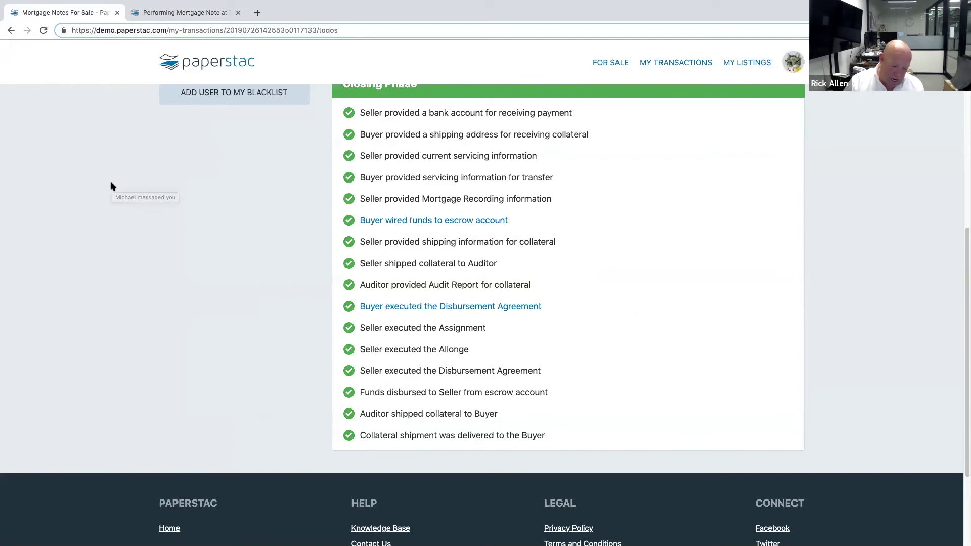
key("ctrl+Right")
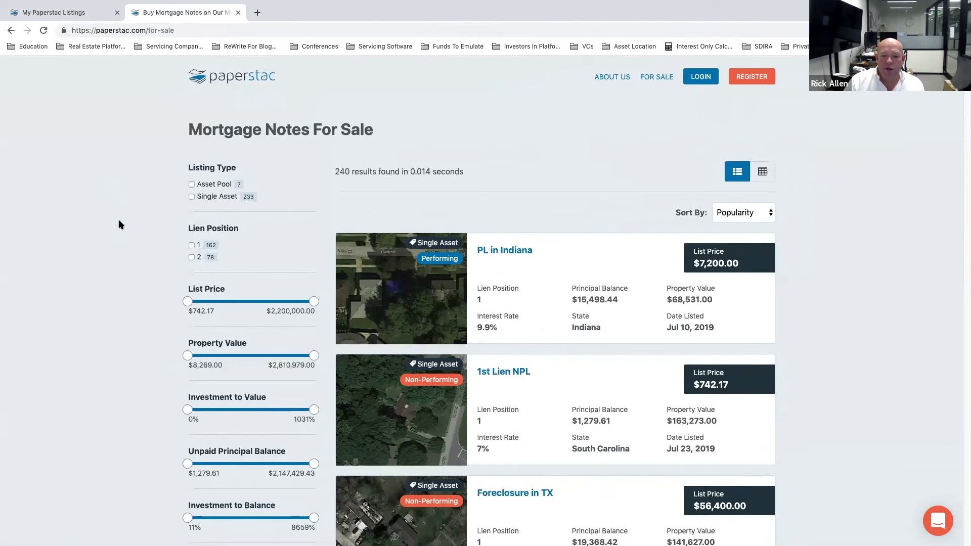
key("super+w")
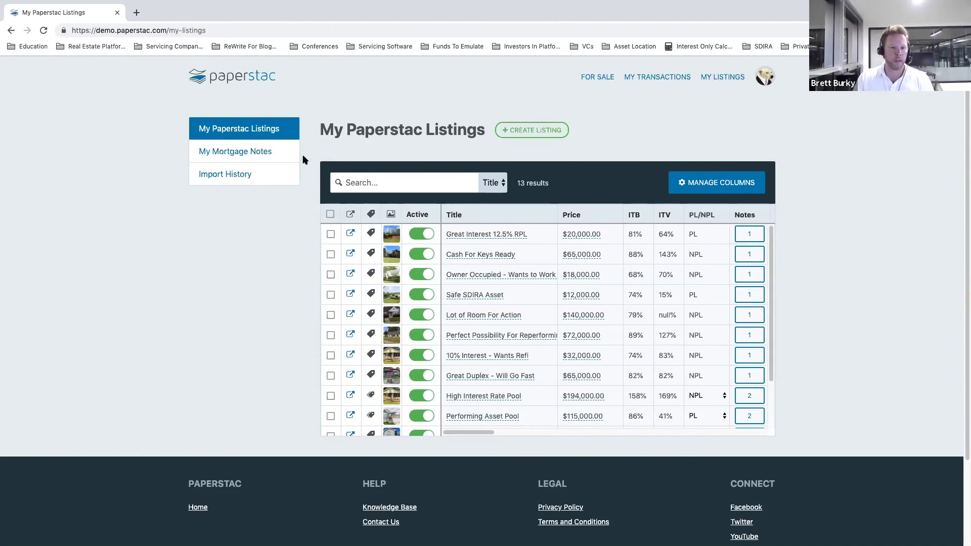
left_click(238, 174)
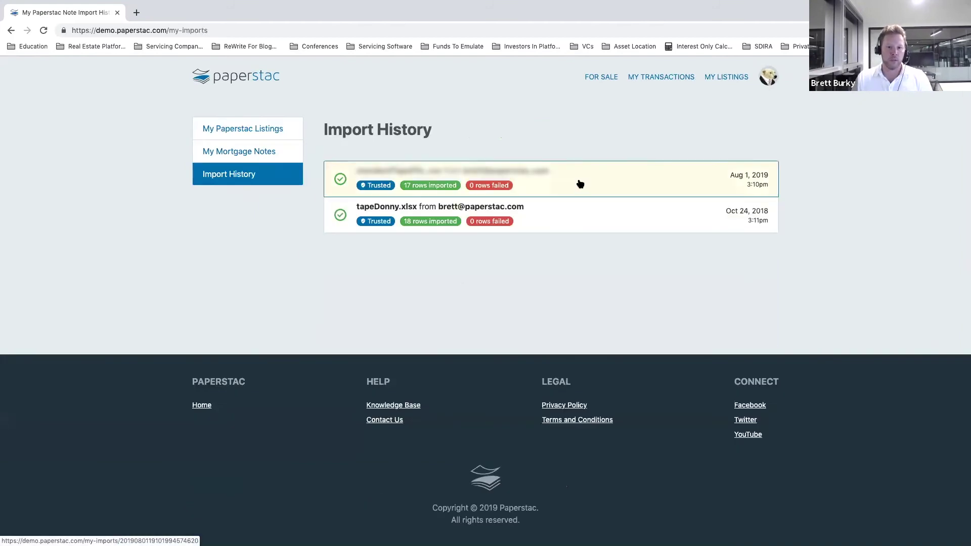
left_click(580, 183)
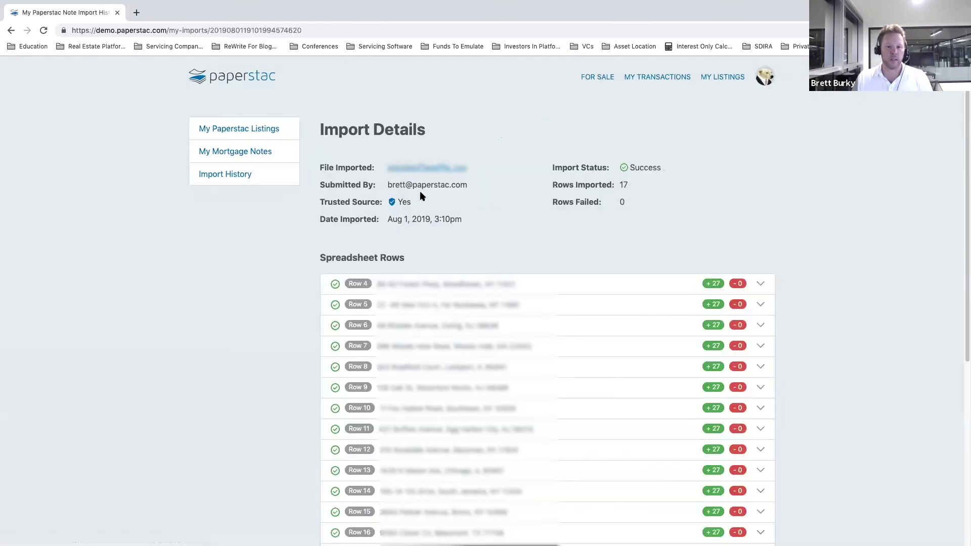
View the seller's mortgage note portfolio, and return to the Paperstac listings table
left_click(246, 151)
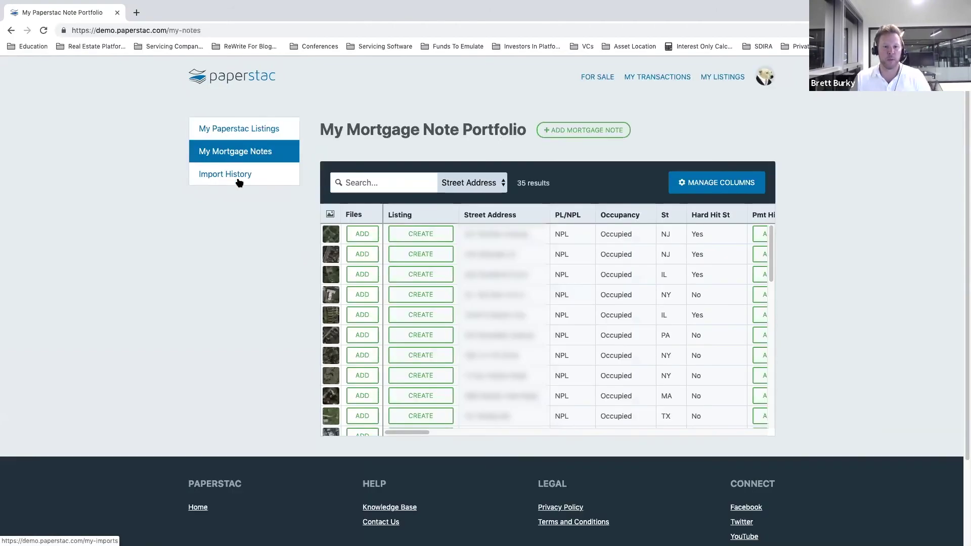
left_click(219, 135)
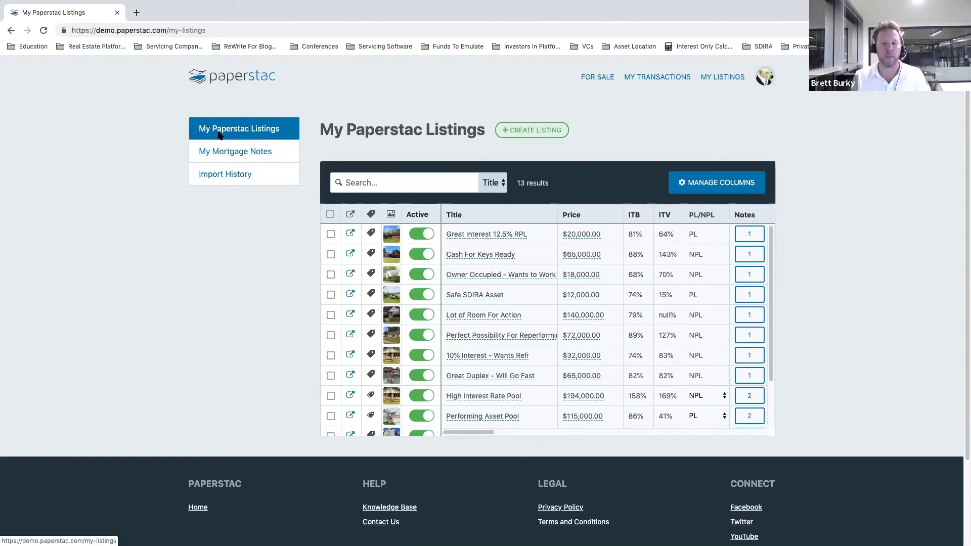
left_click_drag(459, 433, 415, 429)
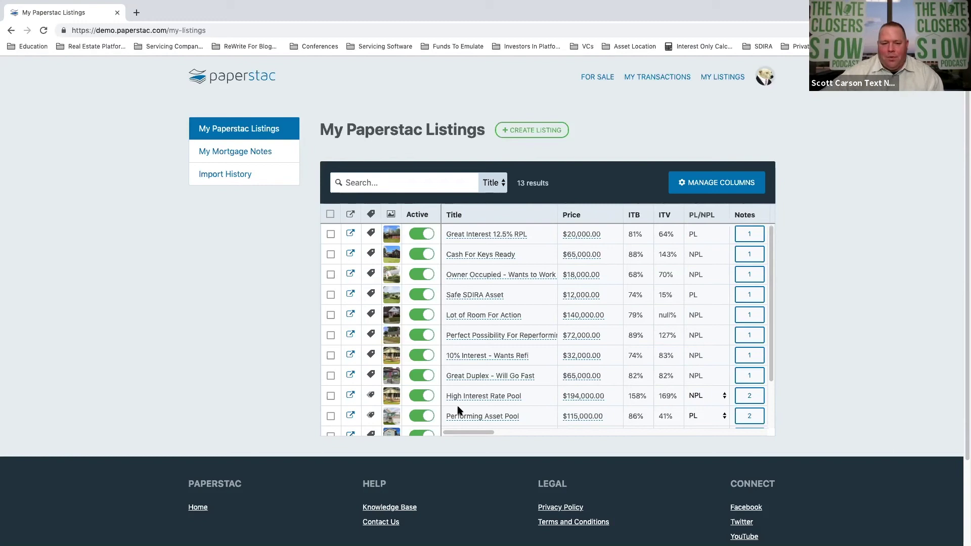
Switch to the buyer's browser window, load paperstac.com in a new tab and open the notes for sale
mouse_move(513, 543)
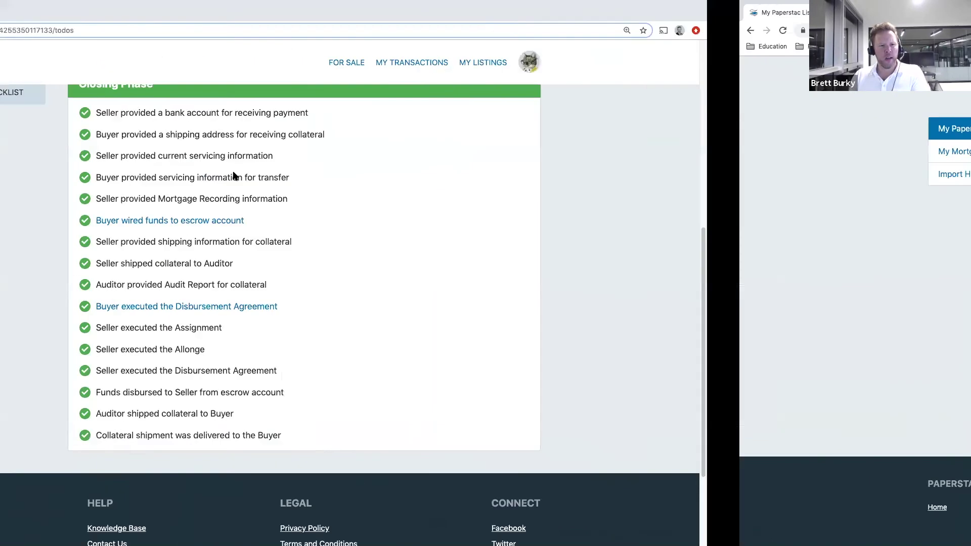
key("ctrl+t")
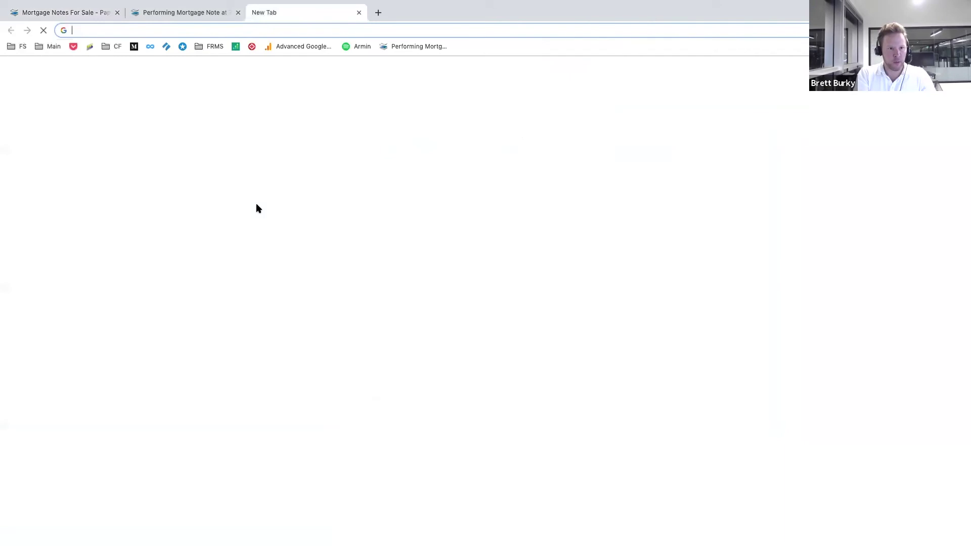
type("paperstac.com")
key("Return")
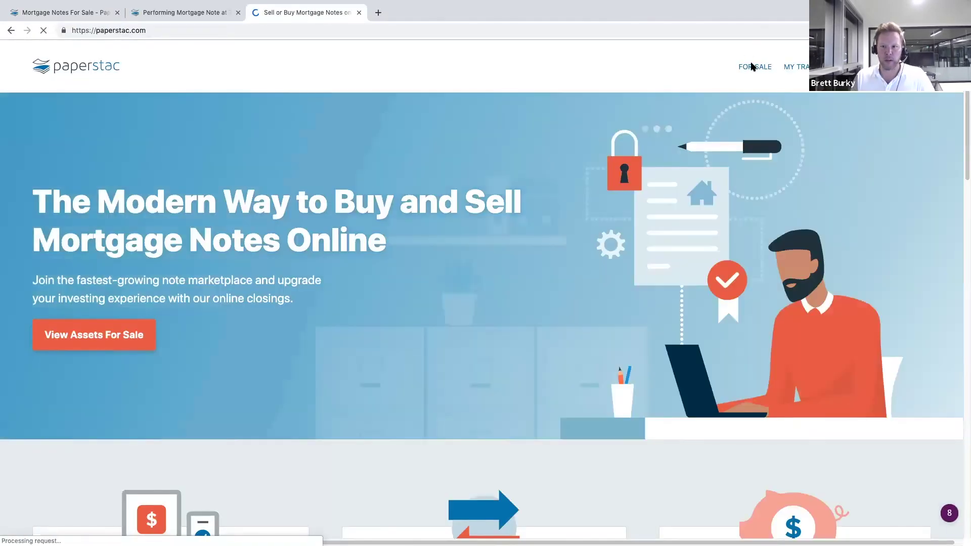
left_click(755, 68)
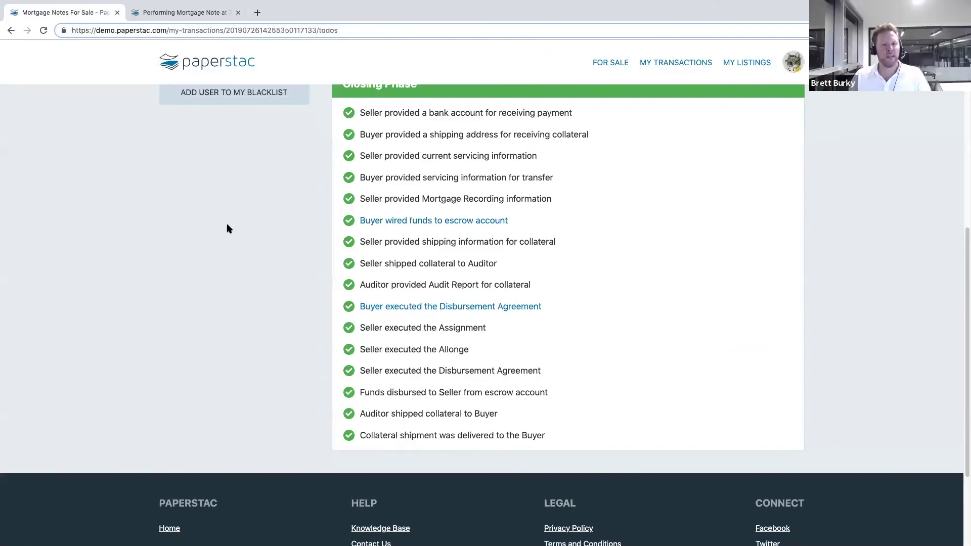
Check the "Performer that has completed BK 13." listing, and return to the transaction's To-Do's to view them from the Negotiations Phase
key("ctrl+Tab")
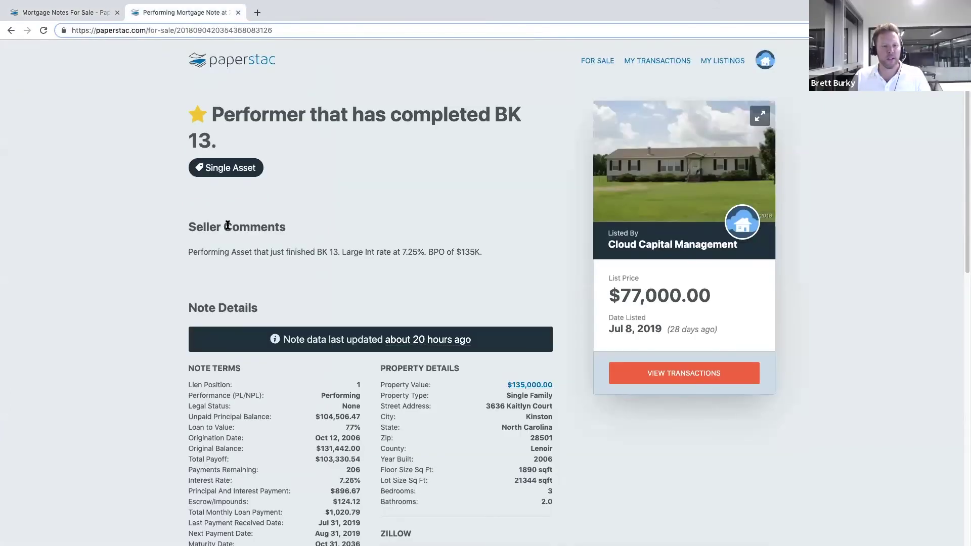
key("ctrl+shift+Tab")
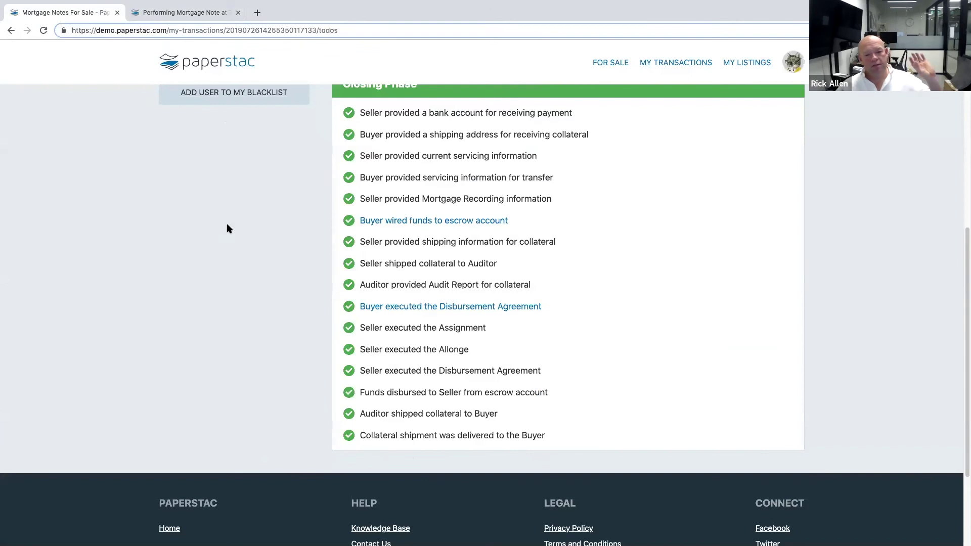
scroll(228, 229, "up", 7)
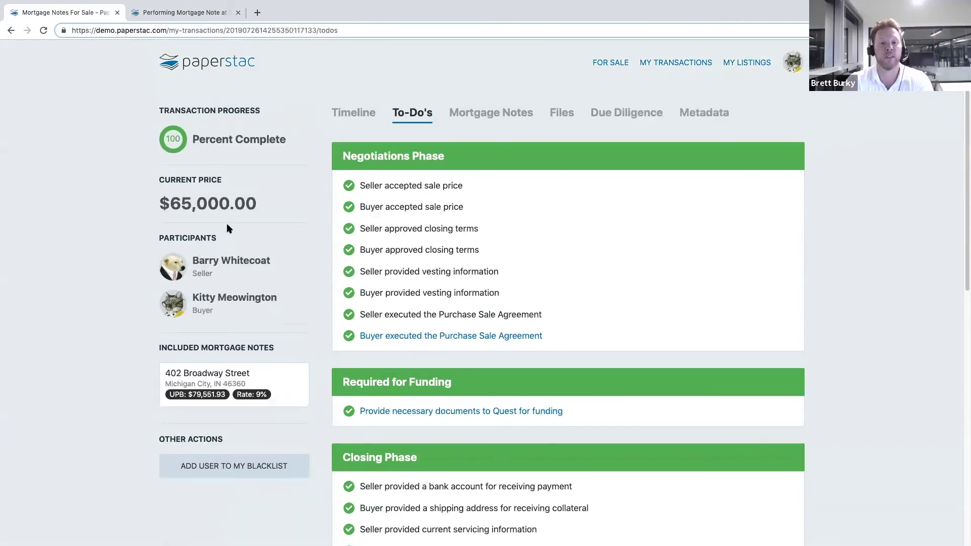